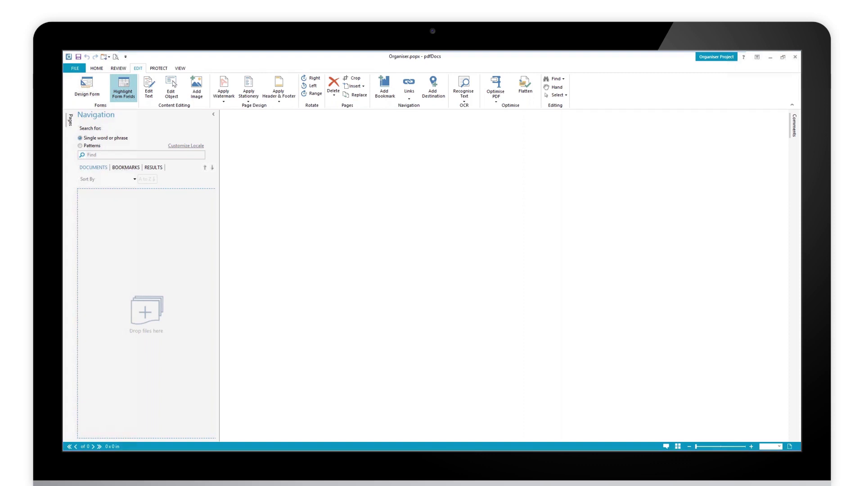
Open Manage Stationery Sets from the Apply Stationery menu and move the dialog aside.
key("alt+Tab")
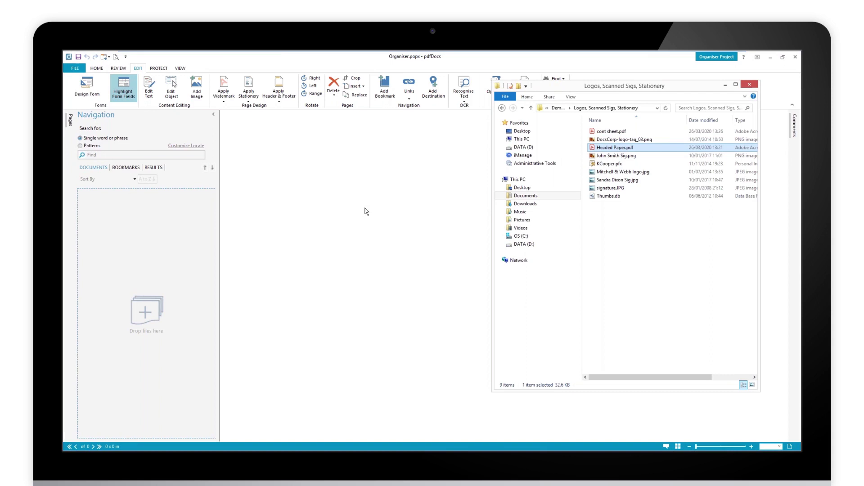
left_click(726, 85)
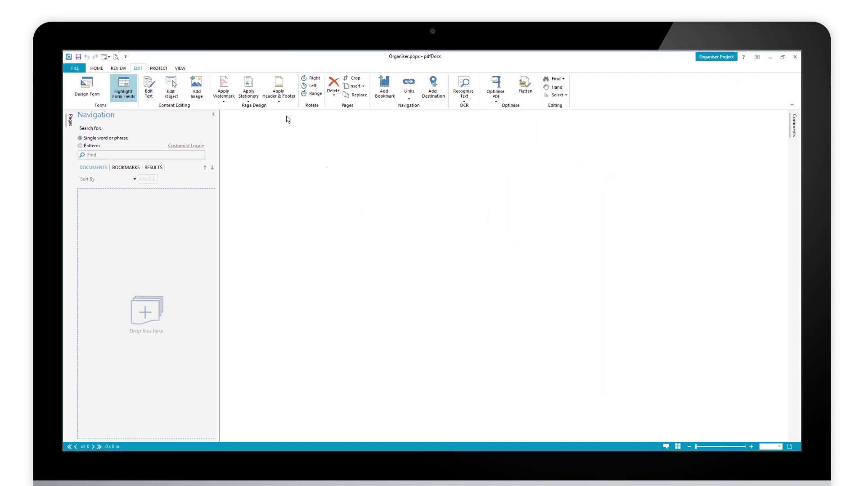
left_click(254, 100)
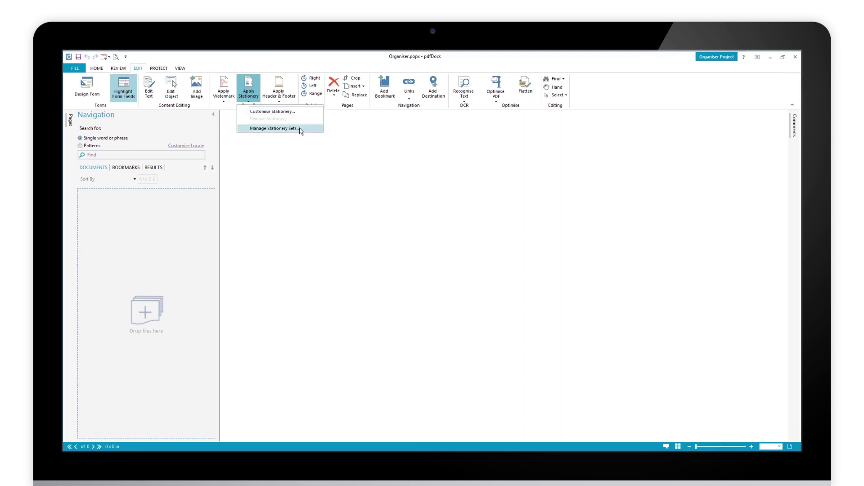
left_click(265, 129)
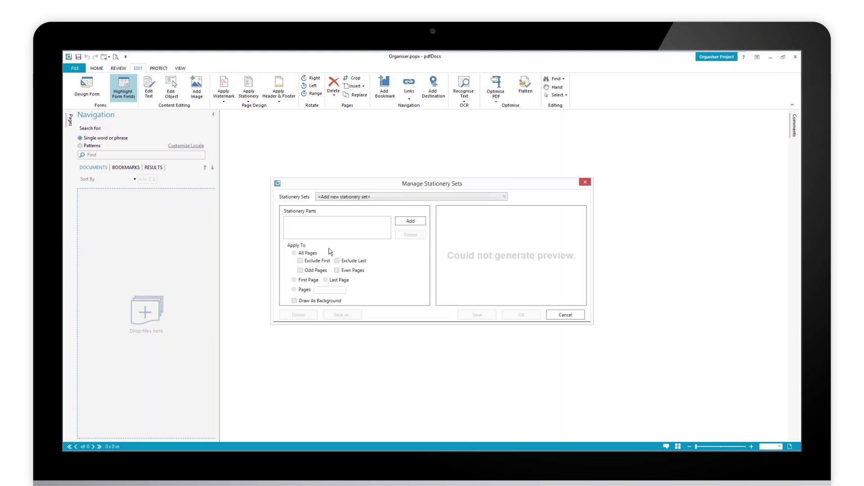
left_click_drag(412, 186, 403, 175)
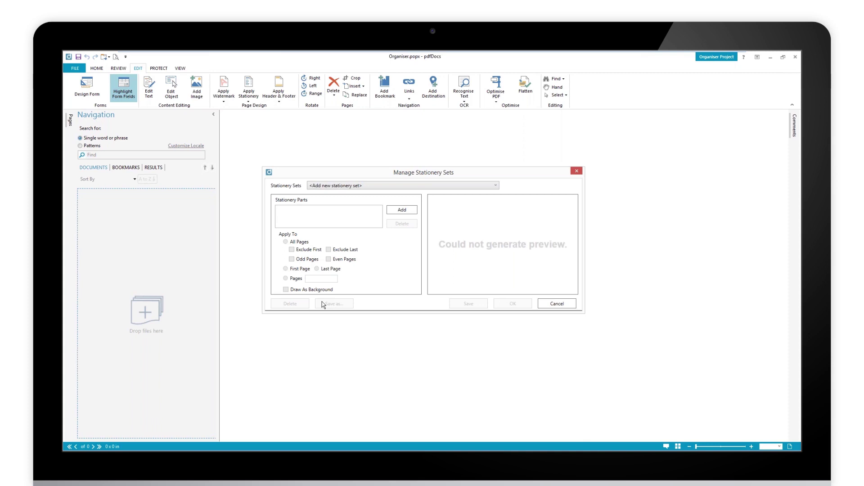
Add a 'First Page' stationery part from Headed Paper.pdf, applied to the first page only.
left_click(401, 210)
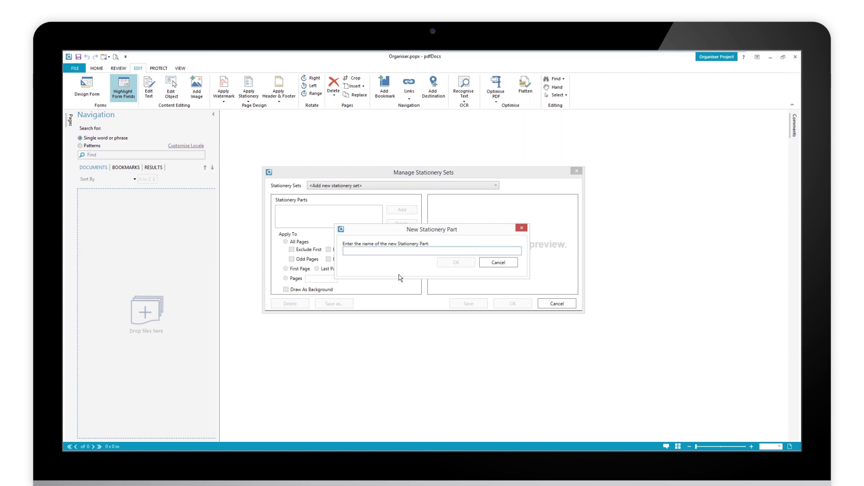
type("Foi")
key("BackSpace")
key("BackSpace")
type("irst Page")
left_click(461, 264)
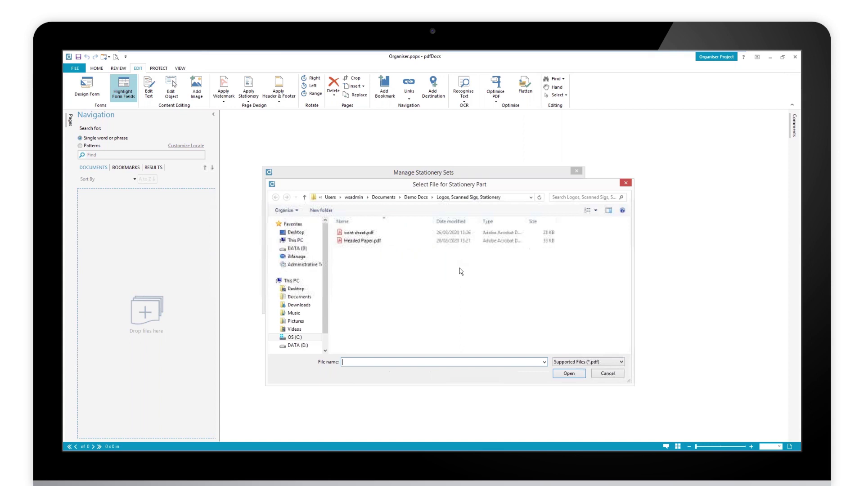
left_click(357, 241)
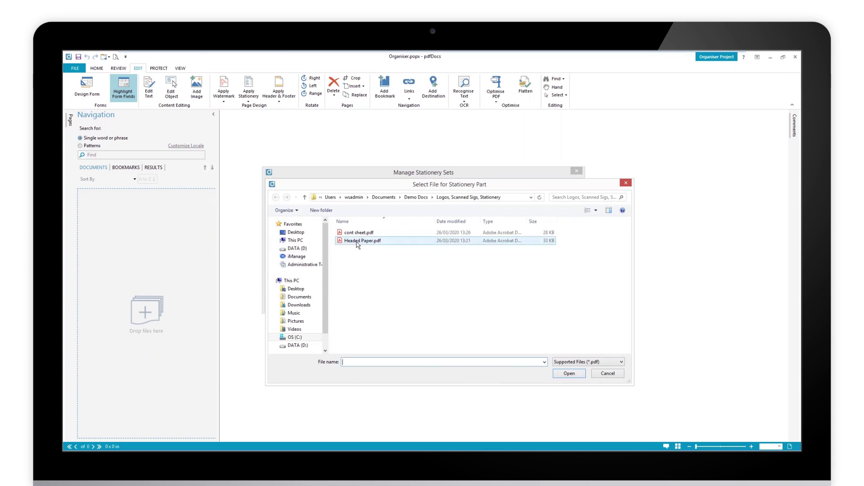
left_click(356, 243)
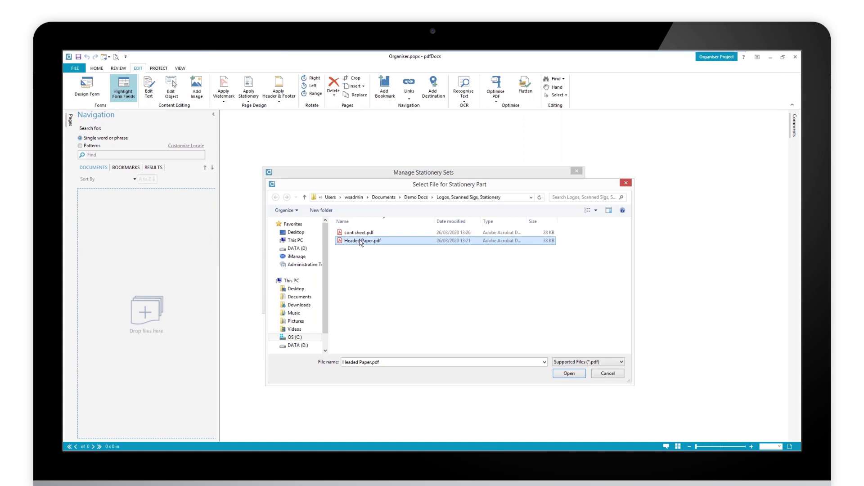
left_click(570, 373)
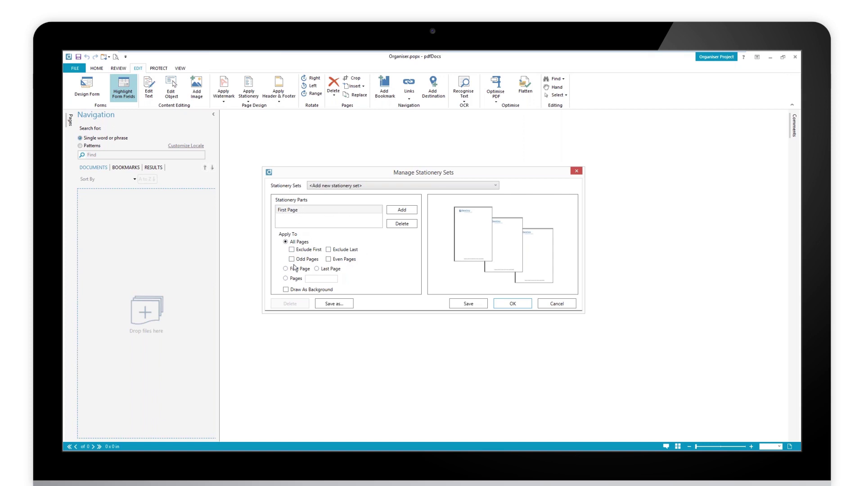
left_click(286, 269)
Add a 'Continuation' part loaded from cont sheet.pdf and select it in the parts list.
left_click(406, 213)
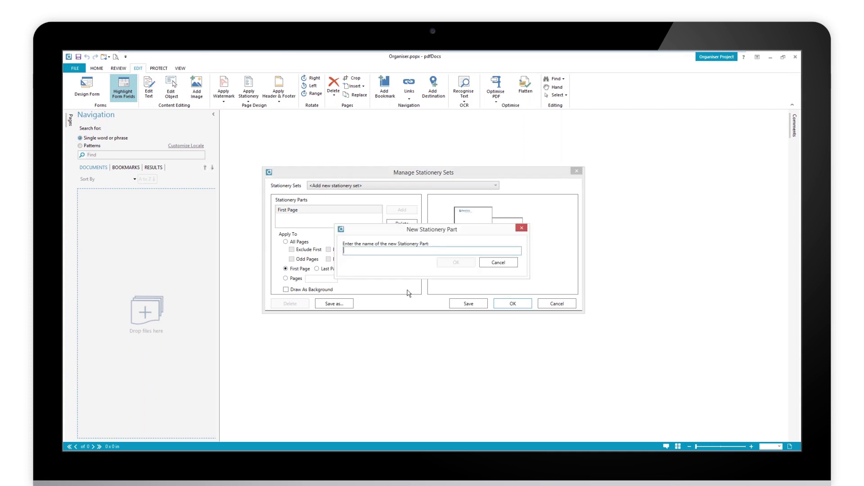
type("Continuation")
left_click(455, 262)
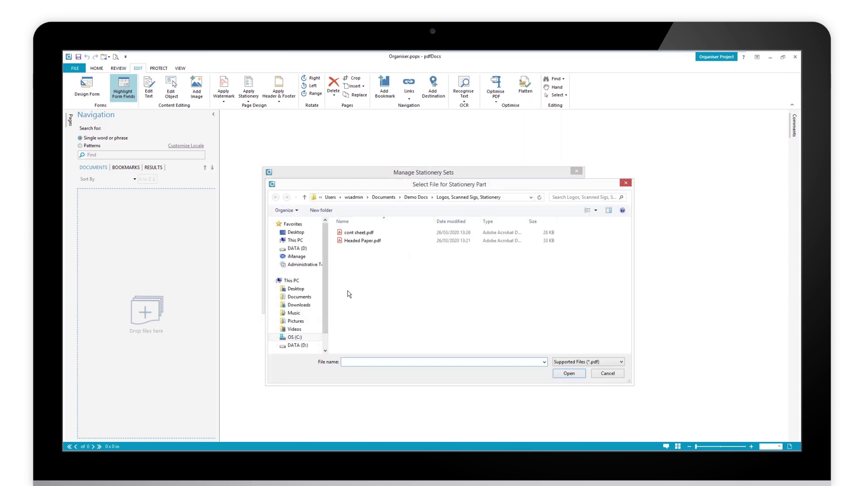
left_click(356, 233)
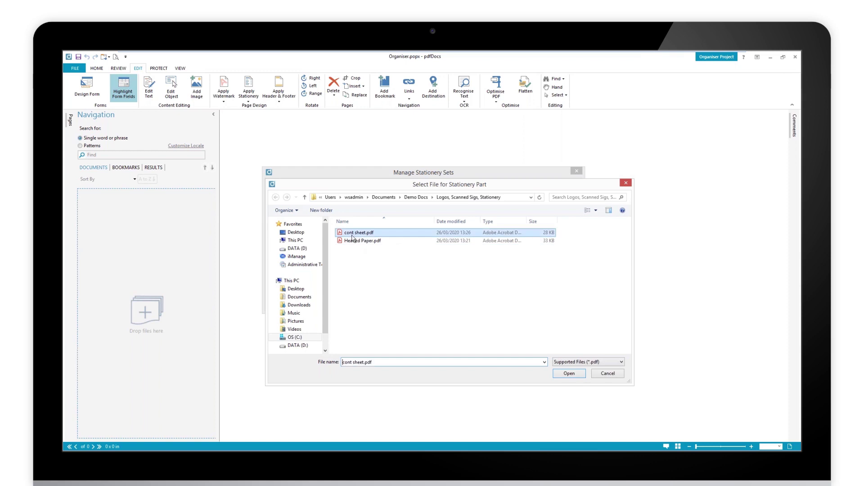
left_click(569, 374)
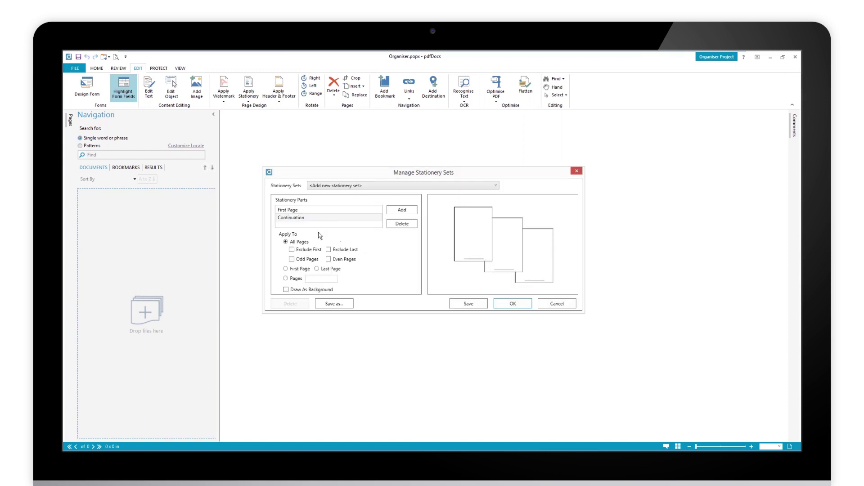
left_click(296, 220)
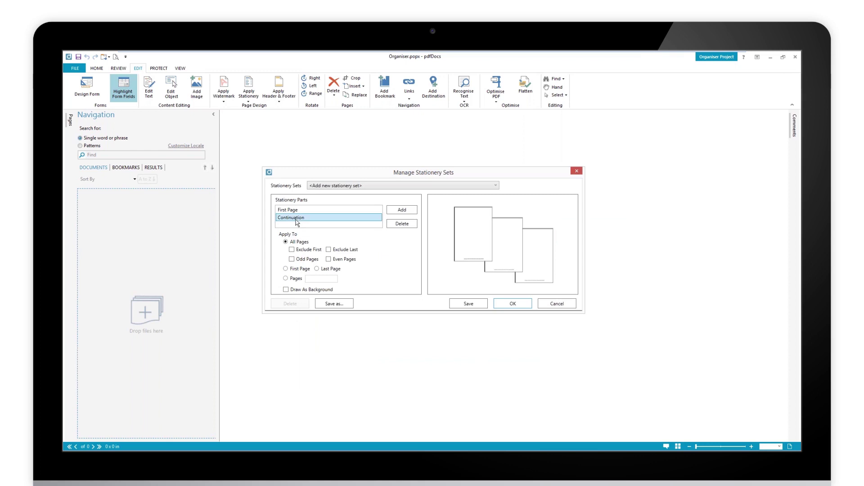
Set Continuation to All Pages with Exclude First ticked, then select both parts.
left_click(291, 251)
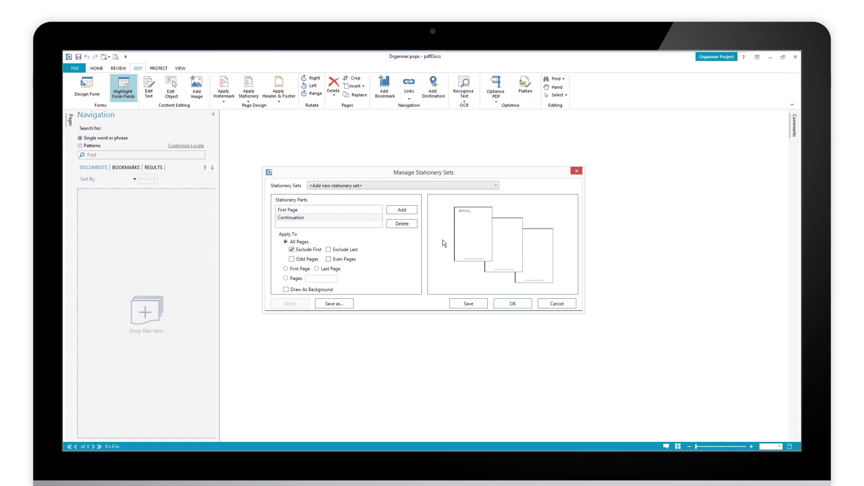
left_click(291, 250)
left_click(292, 250)
left_click(300, 212)
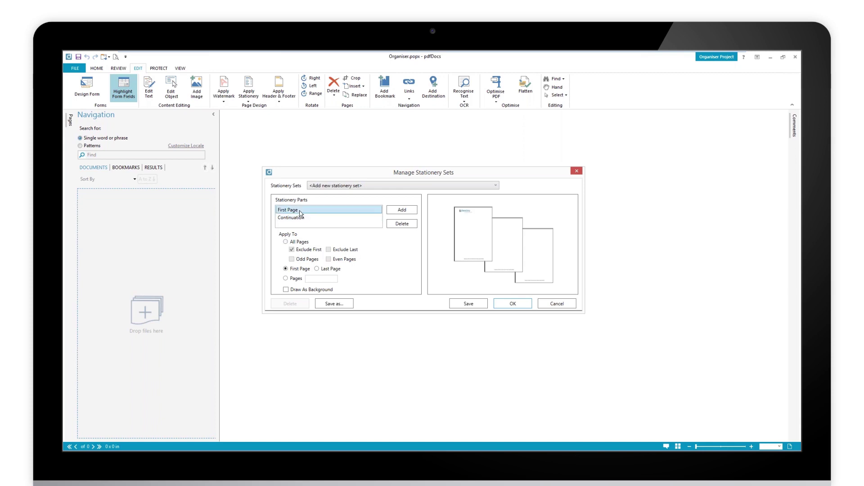
left_click(303, 220, "shift")
Save both parts as the 'Letterhead' set and confirm it appears under Apply Stationery.
left_click(350, 303)
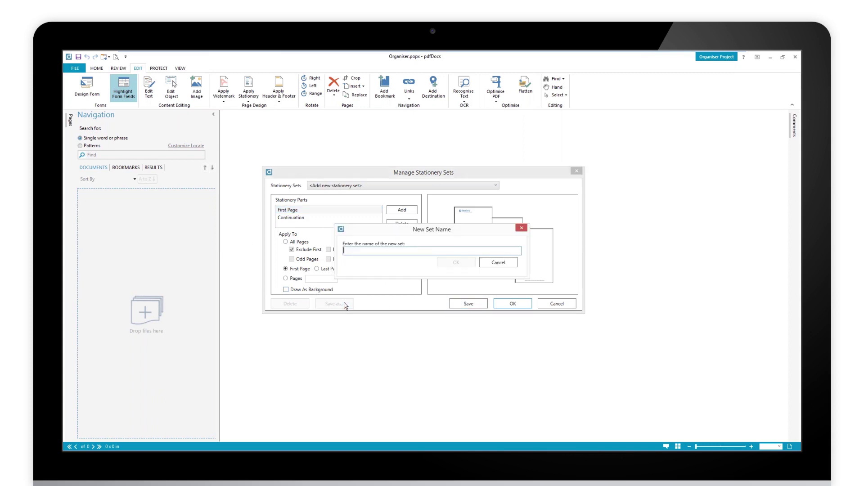
type("Letterhead")
left_click(458, 263)
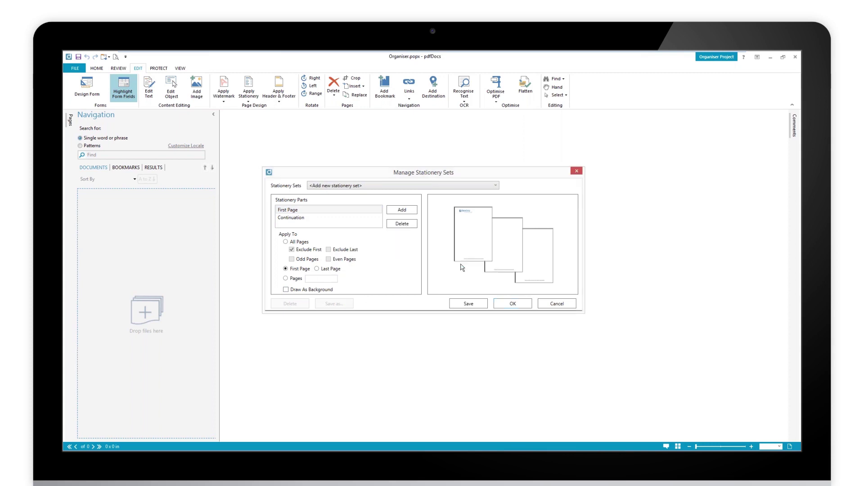
left_click(513, 304)
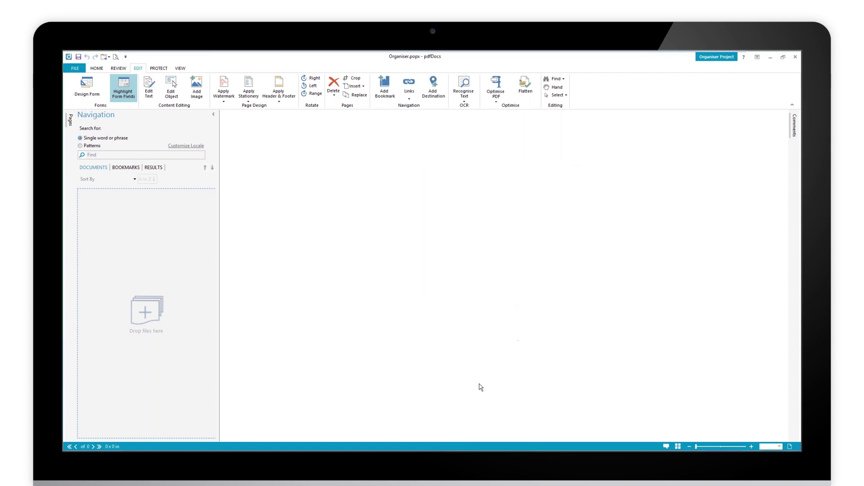
left_click(249, 97)
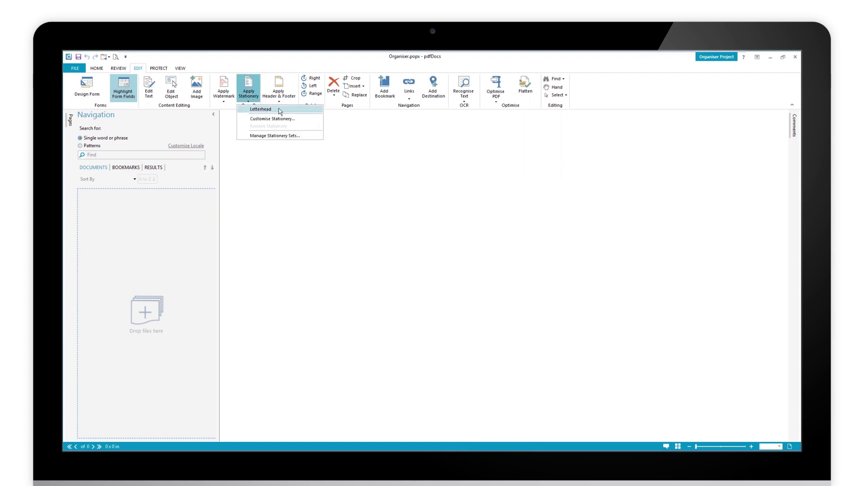
left_click(307, 242)
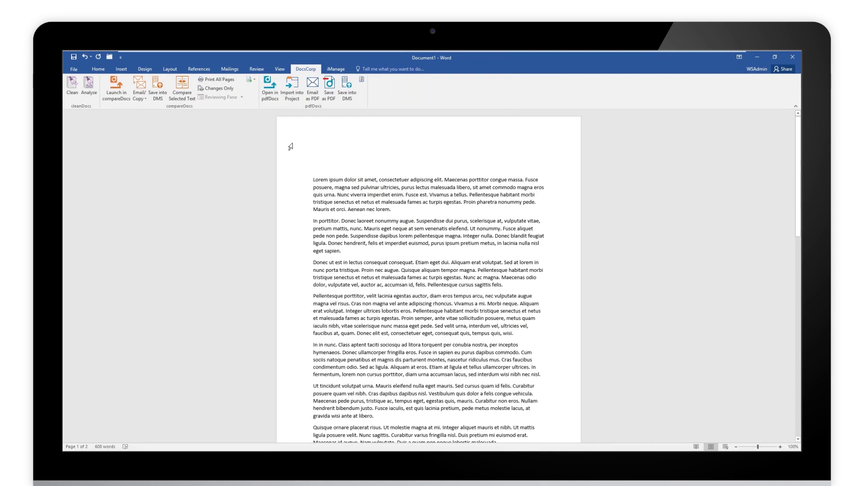
Export the Word lorem ipsum document to pdfDocs as Document1.pdf.
left_click(270, 87)
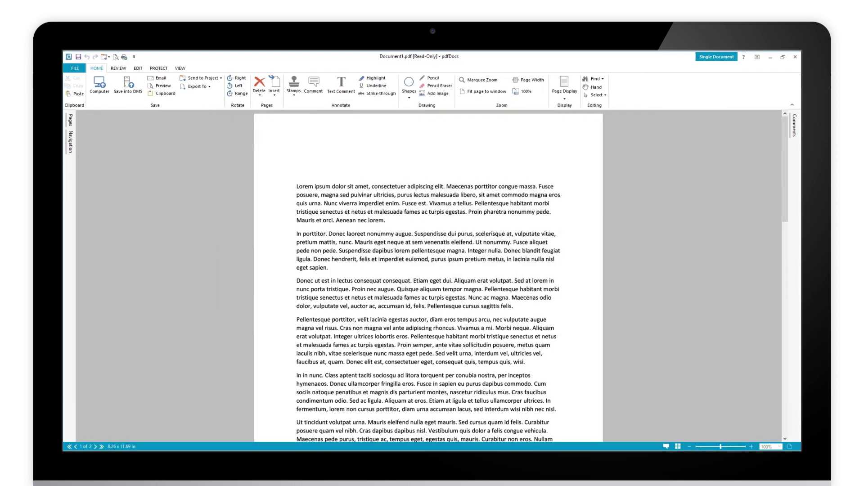
Scroll through both pages of Document1.pdf and switch to the EDIT ribbon.
scroll(460, 294, "down", 15)
scroll(460, 293, "up", 15)
left_click(139, 69)
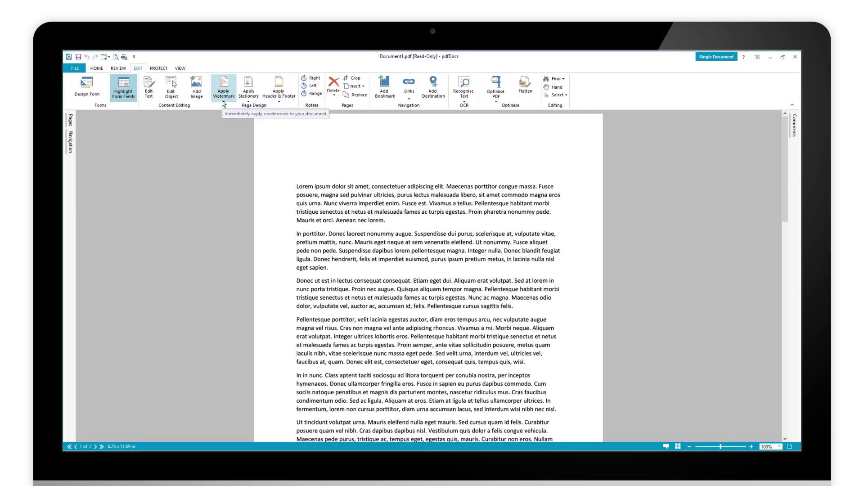
Apply Letterhead stationery to Document1.pdf and check the DocsCorp logo header and address footers.
left_click(252, 103)
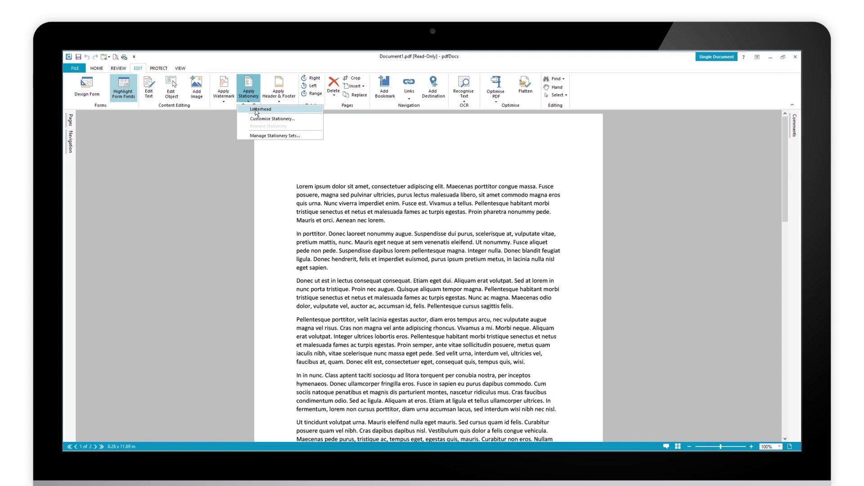
left_click(259, 109)
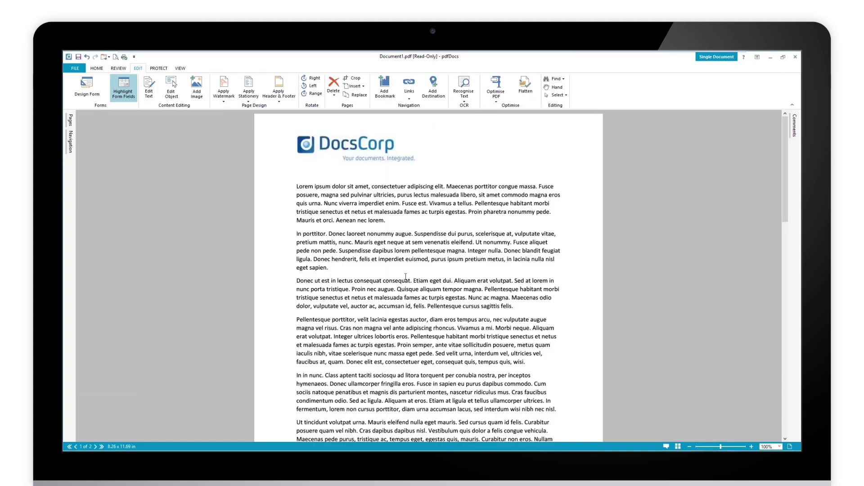
scroll(419, 337, "down", 8)
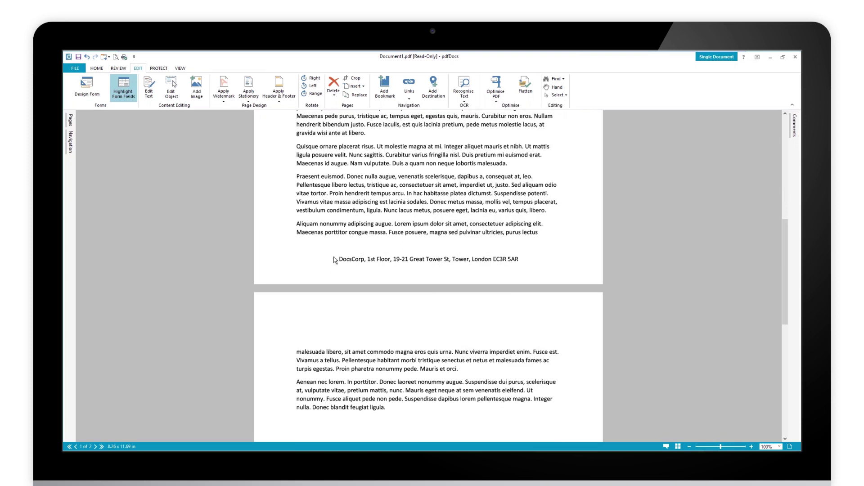
scroll(513, 275, "down", 2)
scroll(414, 366, "down", 7)
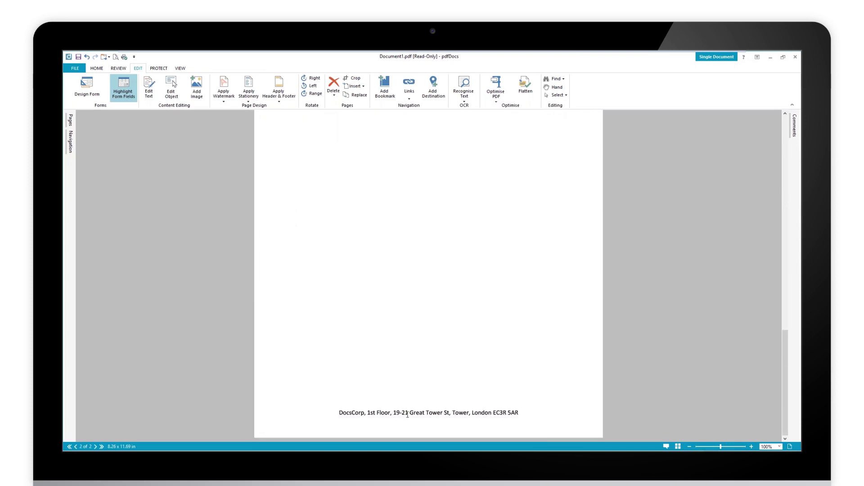
scroll(536, 419, "up", 15)
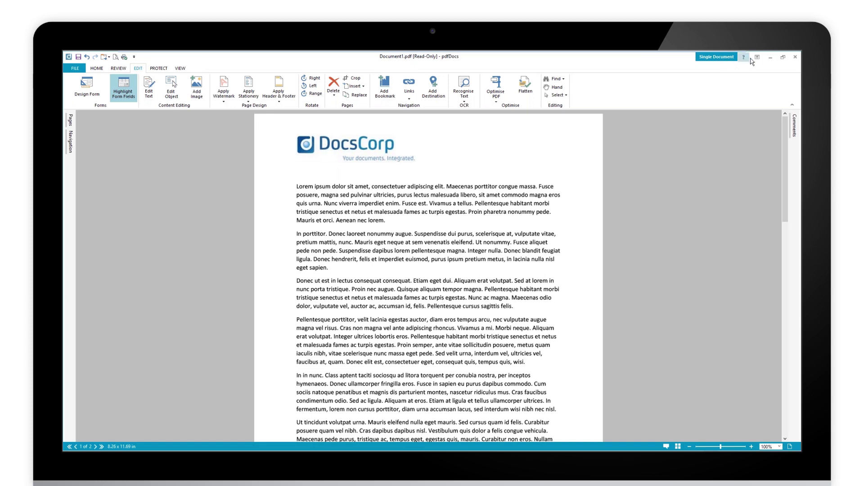
Import the Word document into the Organiser.popx project as Document1.
left_click(771, 58)
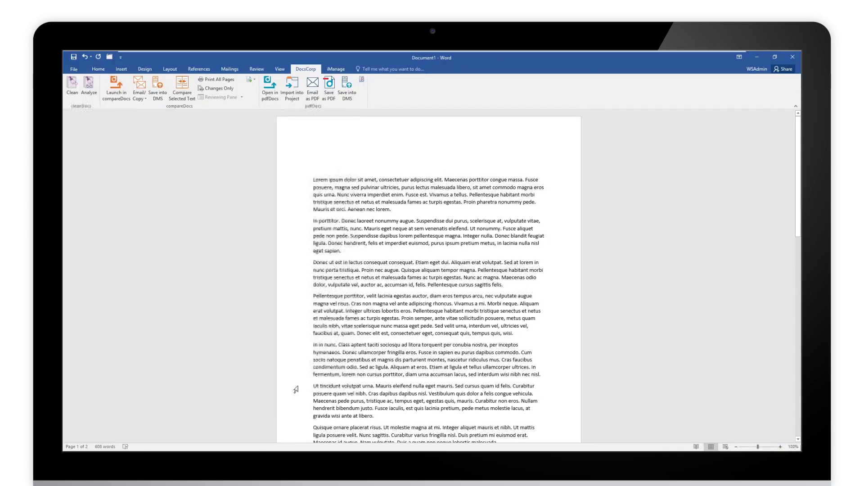
left_click(292, 96)
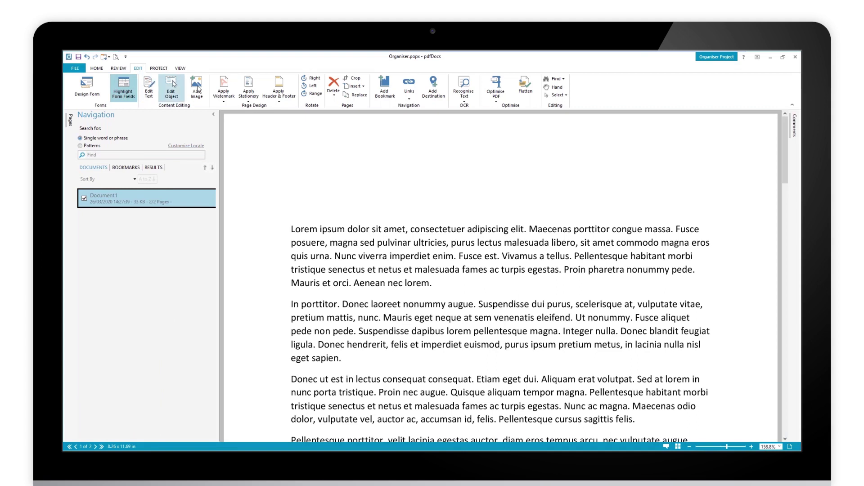
Show the Pages thumbnail panel and choose Letterhead as the project's output stationery.
left_click(249, 94)
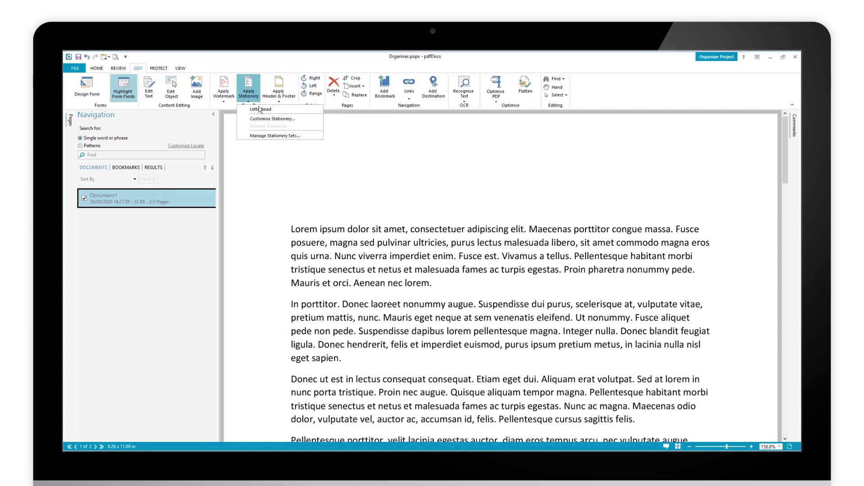
left_click(268, 214)
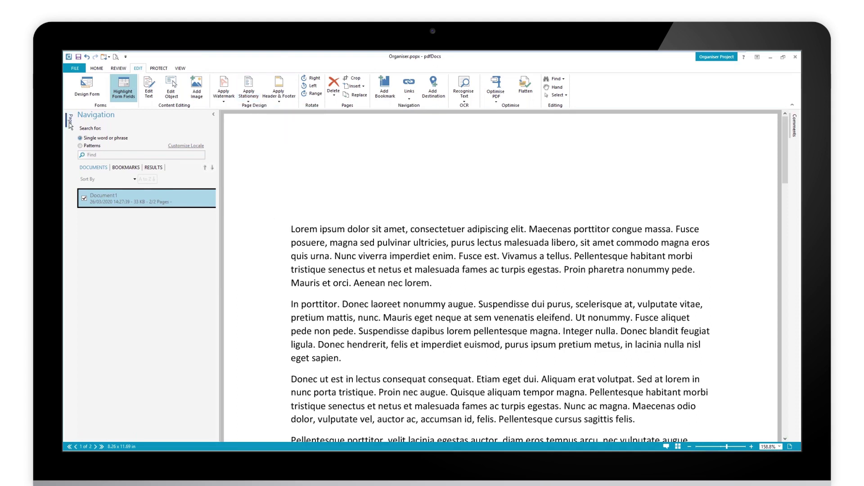
left_click(70, 122)
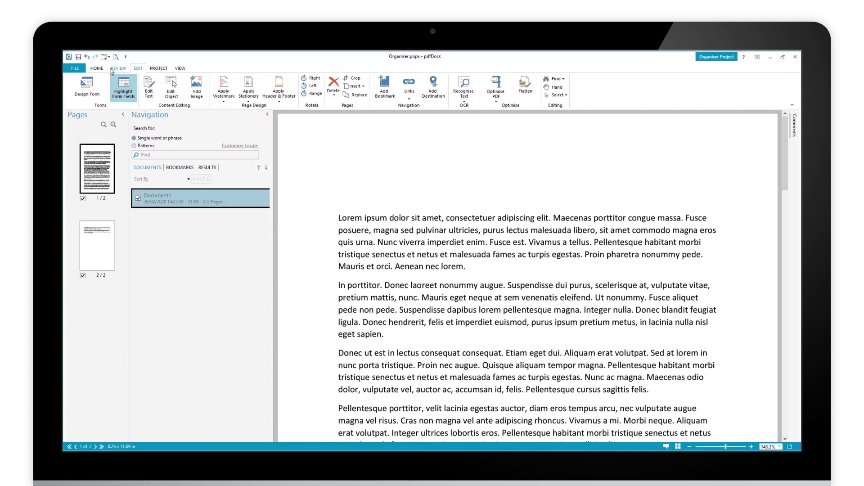
left_click(96, 70)
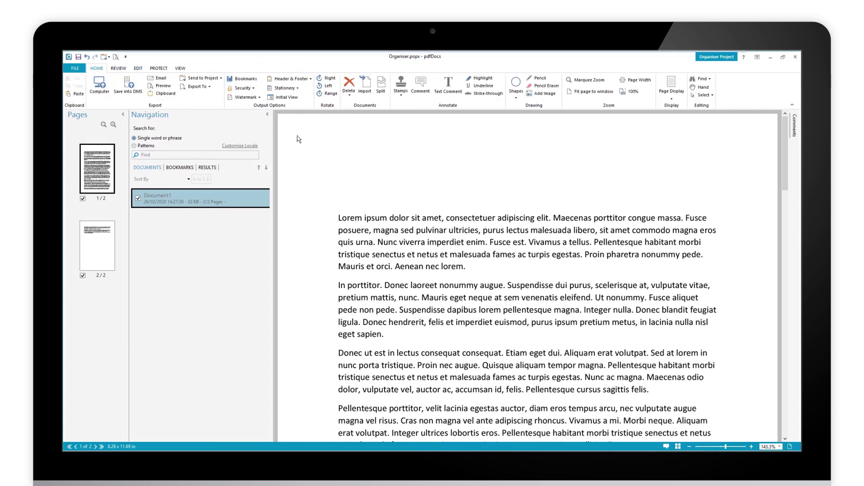
left_click(297, 89)
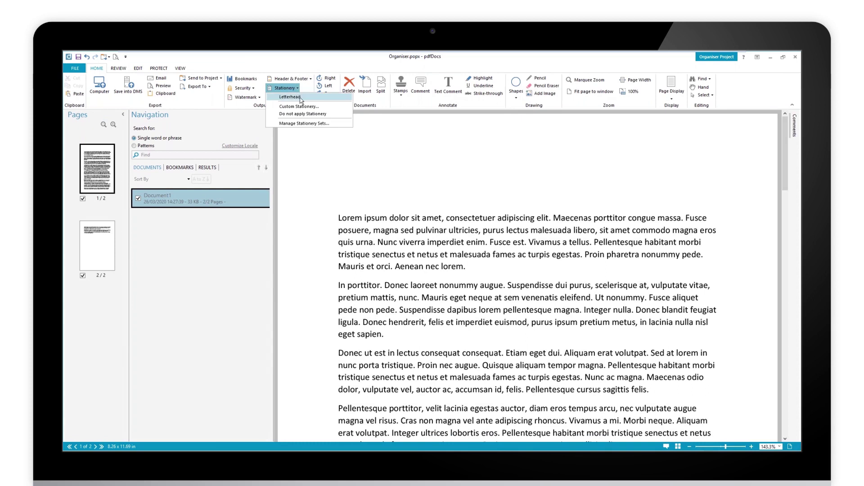
left_click(300, 97)
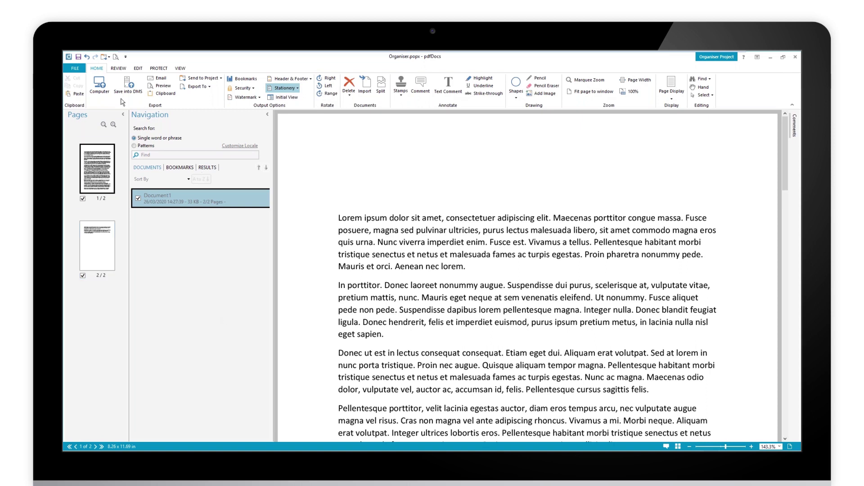
Preview Document1.pdf in Acrobat Reader, check the DocsCorp logo and footer address, then close it.
left_click(162, 87)
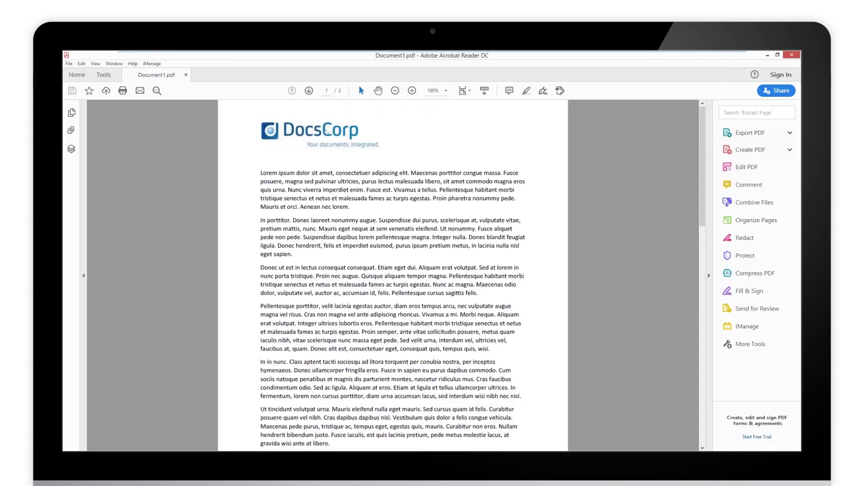
scroll(365, 331, "down", 5)
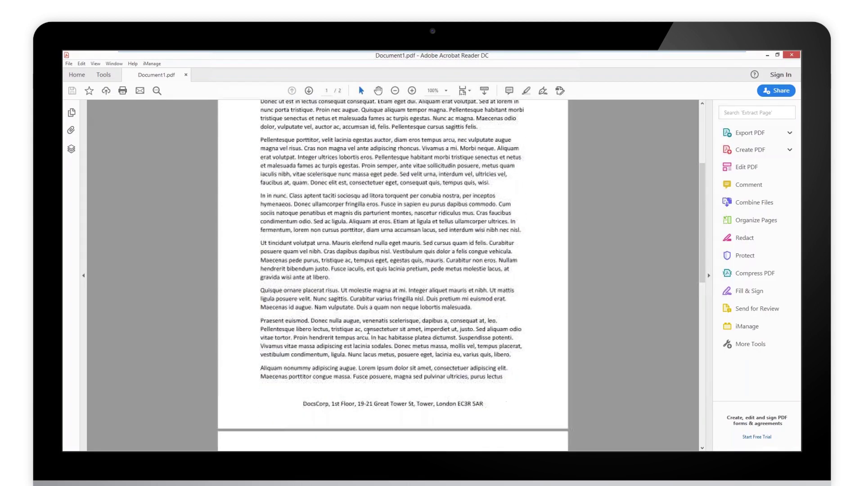
left_click(791, 55)
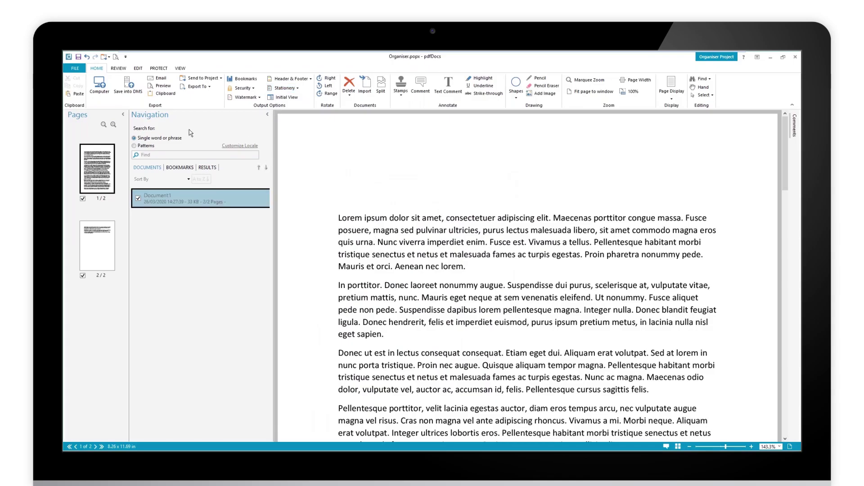
Set up saving to Computer as PDF with Apply Stationery – Letterhead as the output option.
left_click(107, 93)
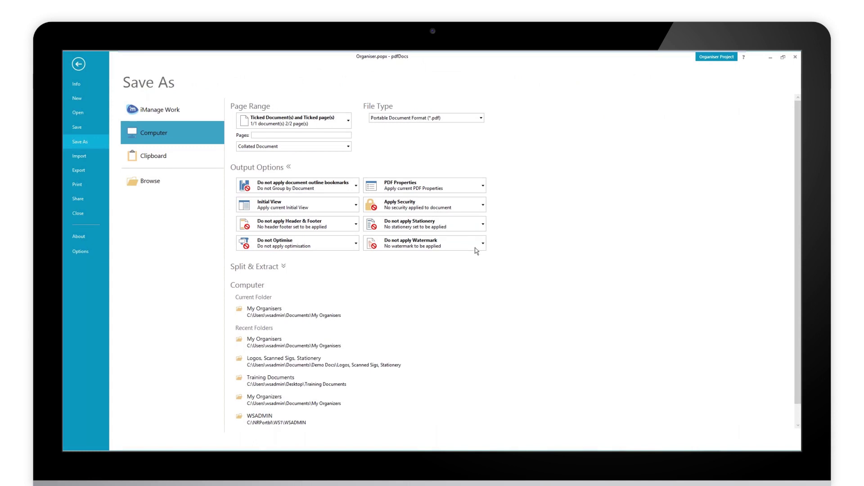
left_click(483, 224)
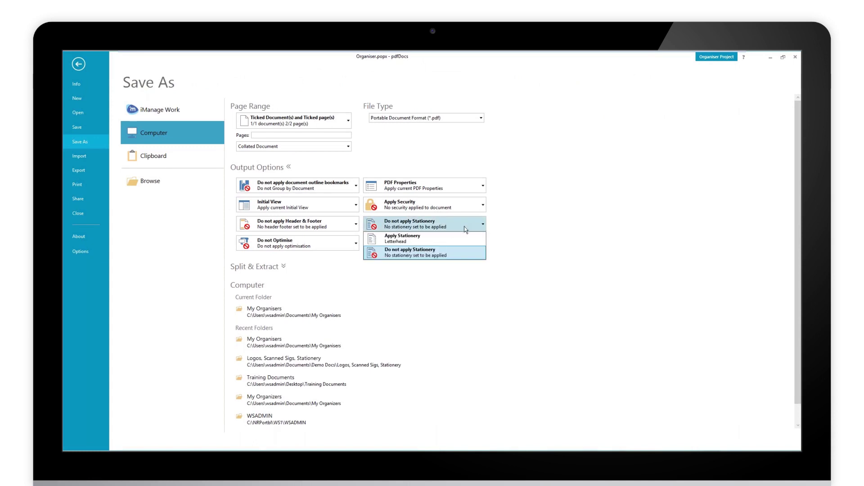
left_click(441, 243)
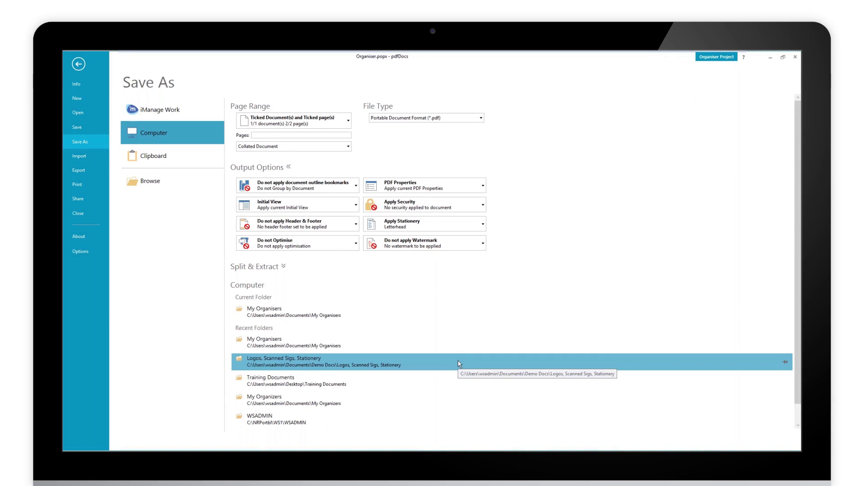
Return to the document and start a new set in Manage Stationery Sets.
left_click(79, 66)
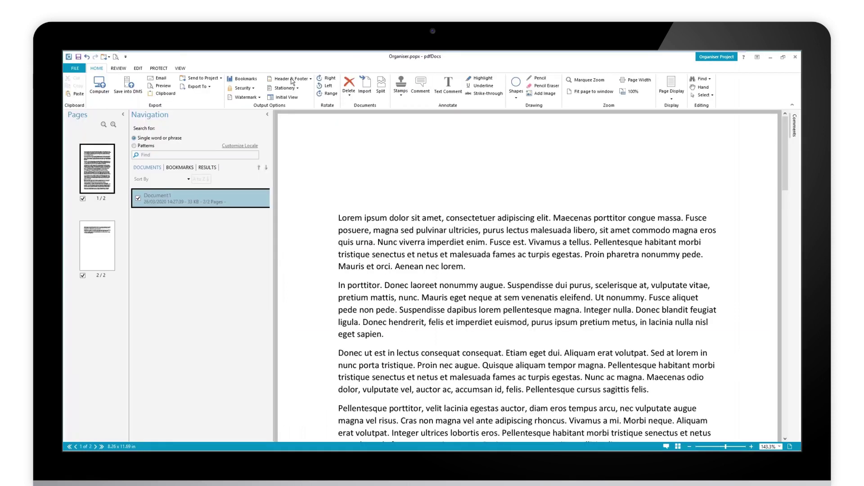
left_click(310, 79)
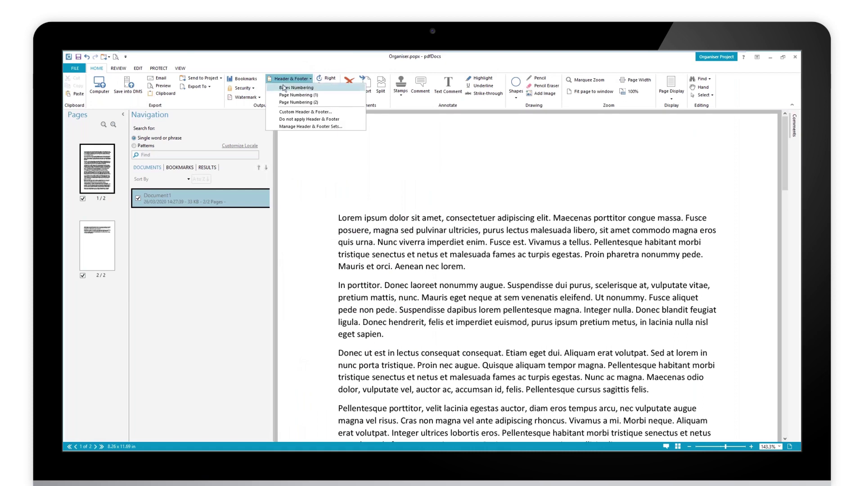
left_click(299, 79)
left_click(298, 89)
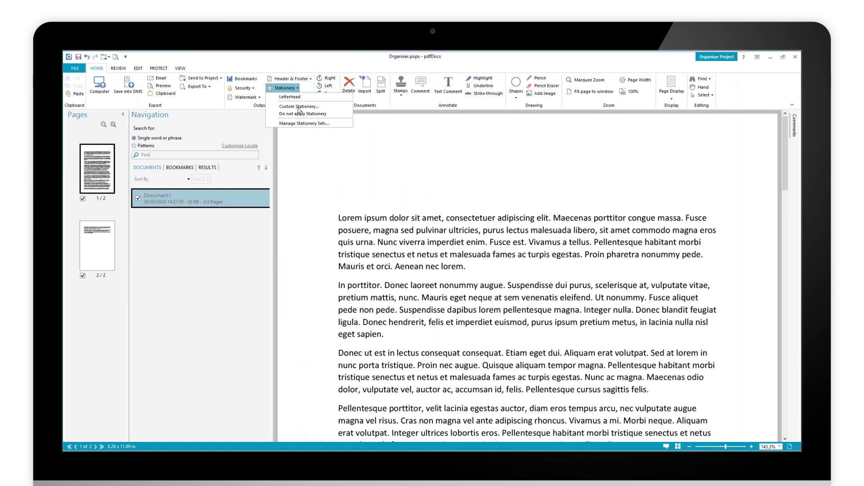
left_click(302, 123)
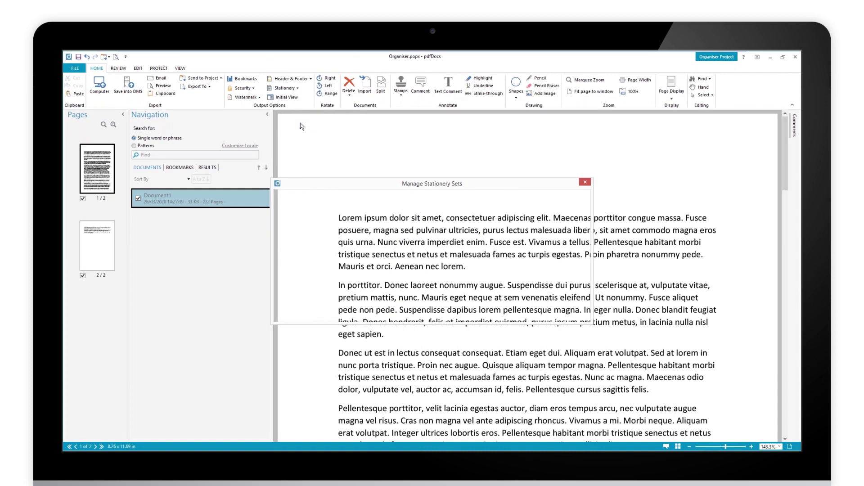
left_click(350, 198)
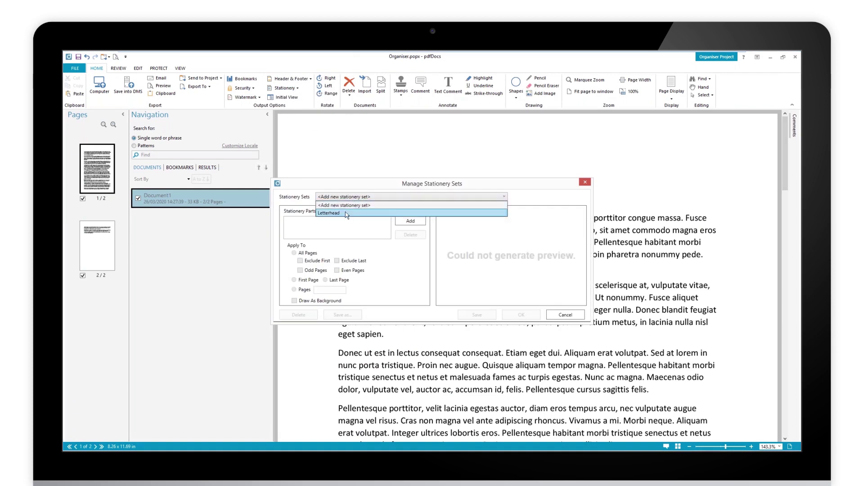
left_click(345, 213)
left_click(348, 199)
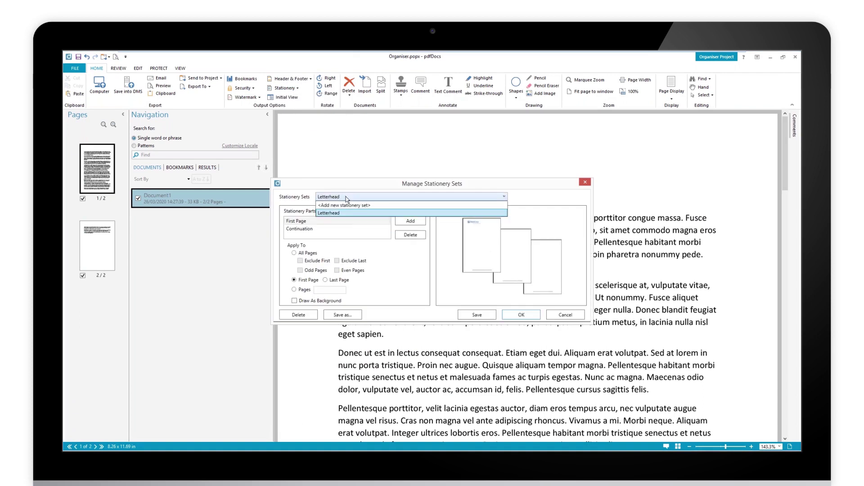
left_click(347, 209)
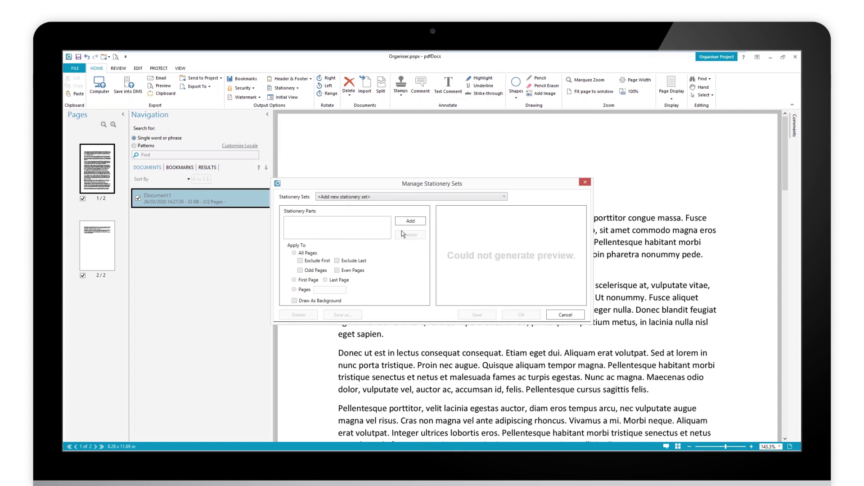
Add an 'All Page' part using Headed Paper.pdf and save the set as 'Memo'.
left_click(416, 222)
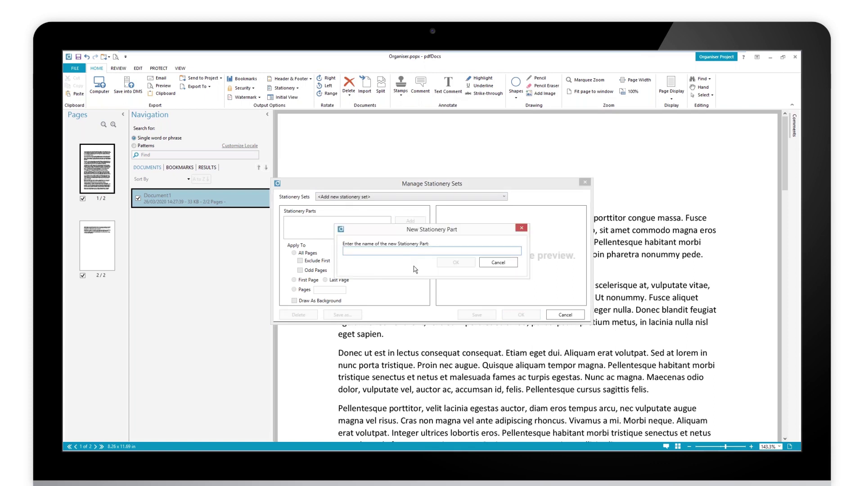
type("All Page")
left_click(456, 263)
left_click(396, 252)
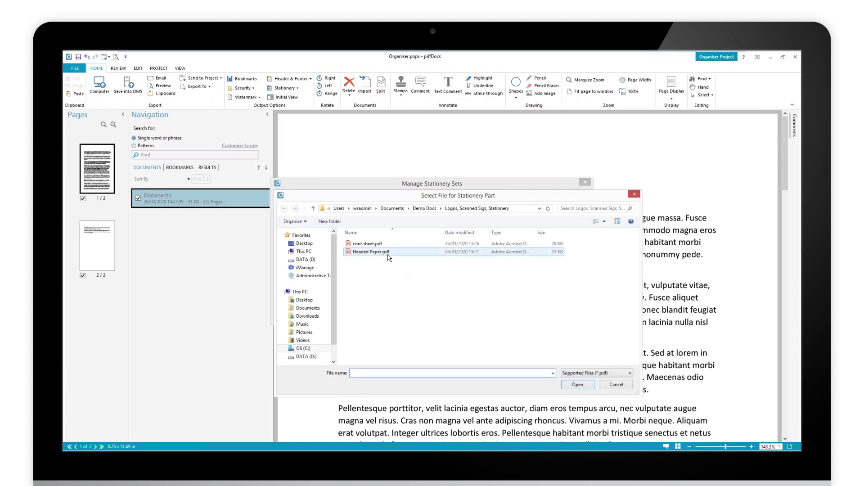
left_click(585, 385)
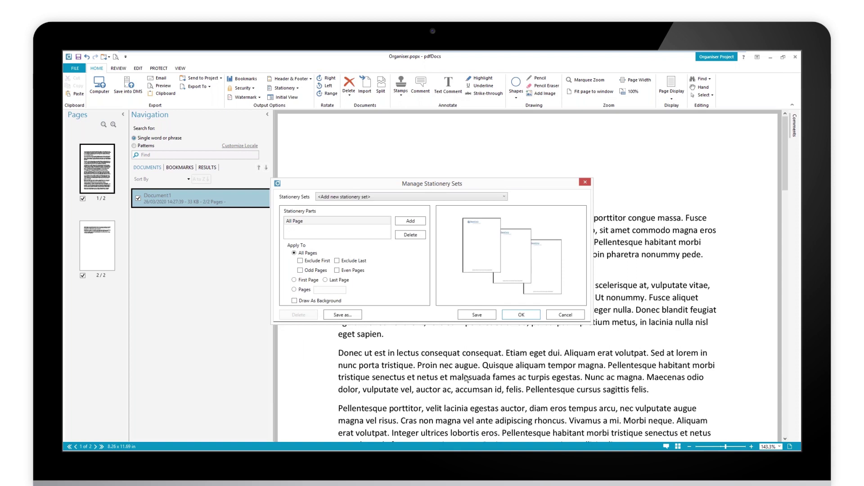
left_click(342, 316)
type("Memo")
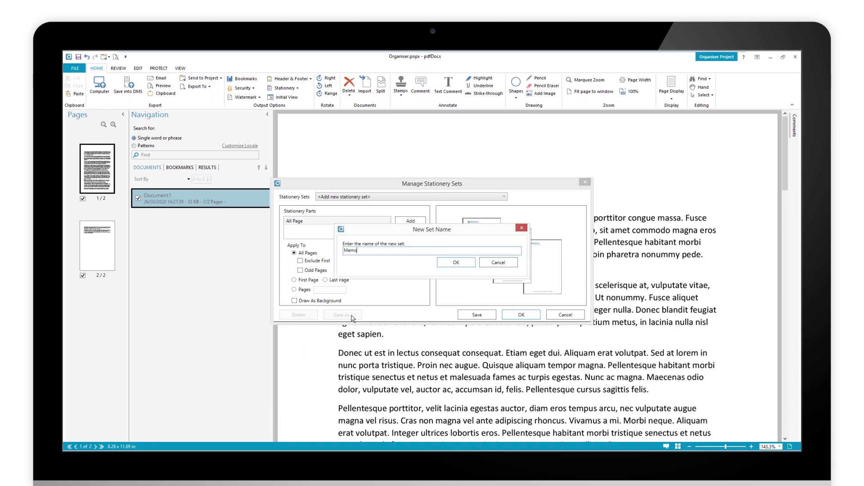
left_click(456, 263)
Close the stationery manager and apply the Letterhead stationery to Document1 from the EDIT tab.
left_click(521, 315)
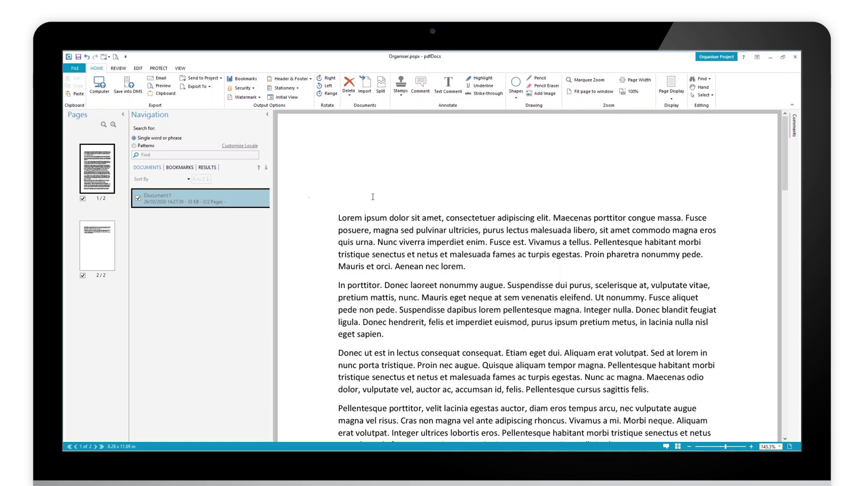
left_click(298, 90)
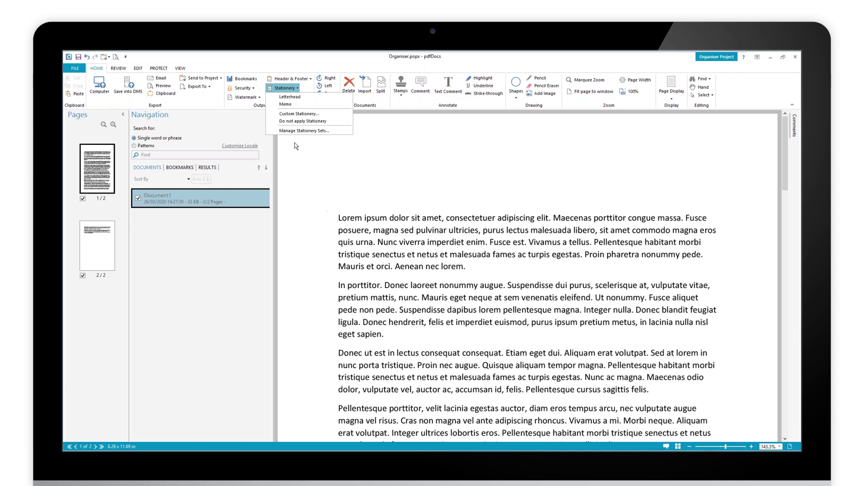
double_click(141, 68)
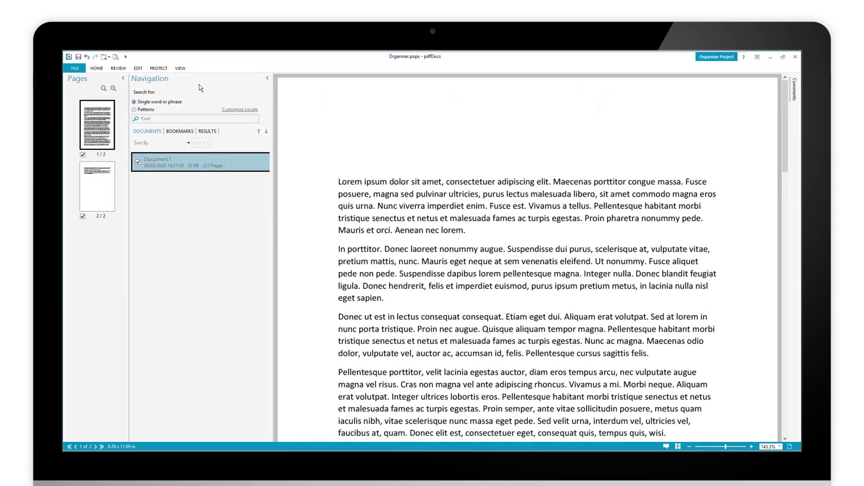
left_click(138, 69)
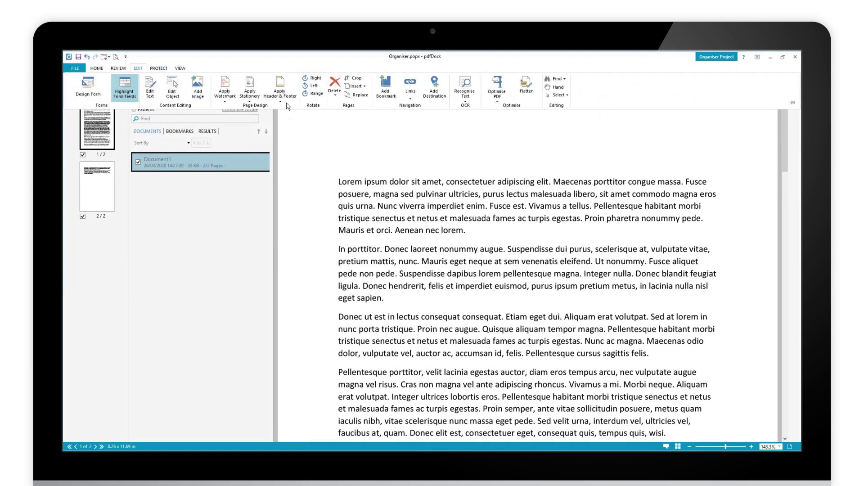
left_click(252, 100)
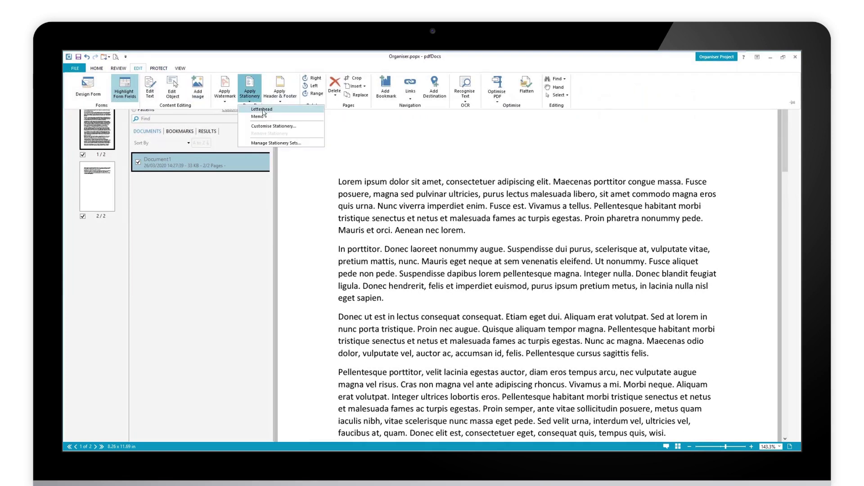
left_click(263, 111)
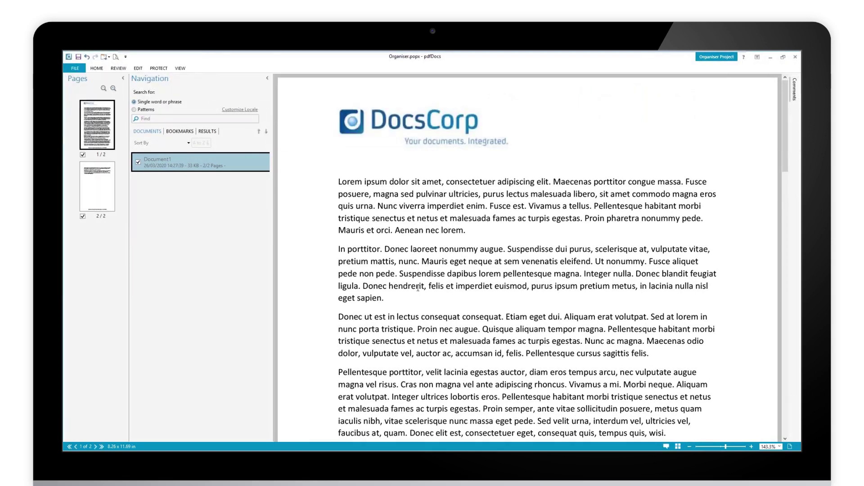
Remove the Letterhead stationery so the first page is plain again.
left_click(138, 69)
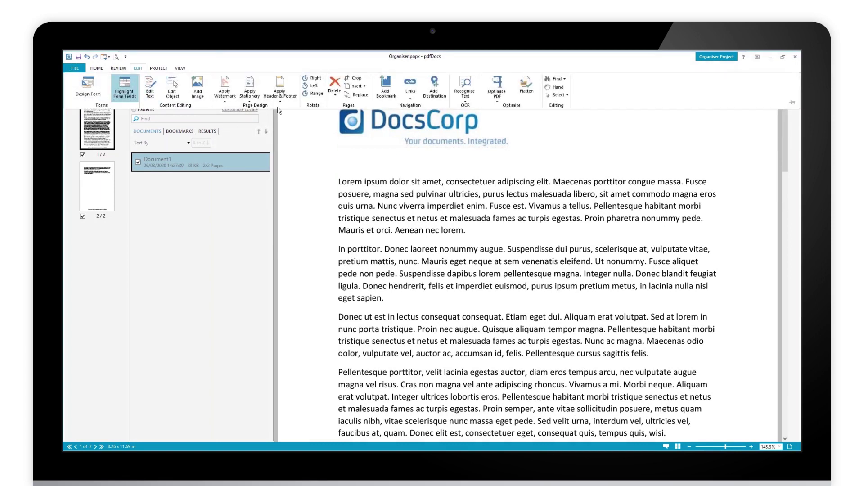
left_click(250, 95)
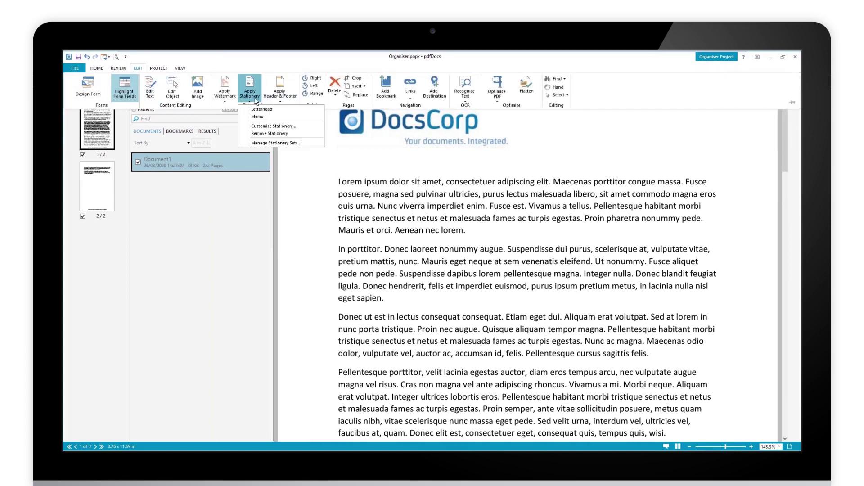
left_click(272, 133)
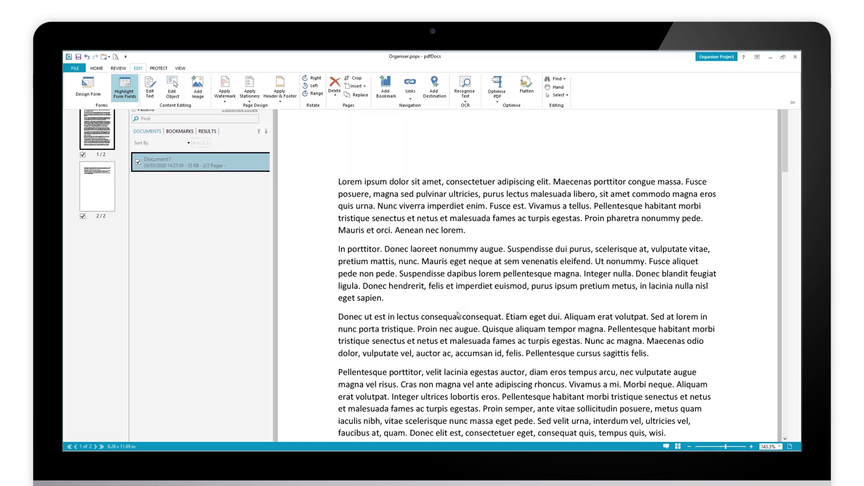